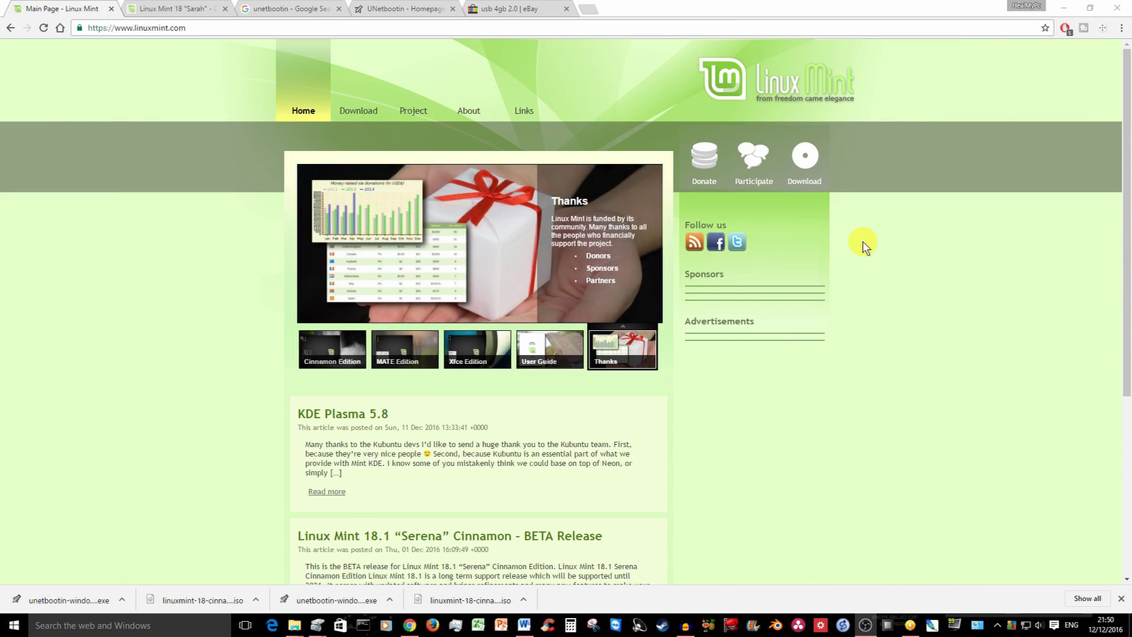
Switch to the Linux Mint 18 Sarah tab and open its Download page
{"action": "left_click", "coordinate": [180, 7]}
{"action": "scroll", "coordinate": [767, 336], "scroll_direction": "up", "scroll_amount": 10}
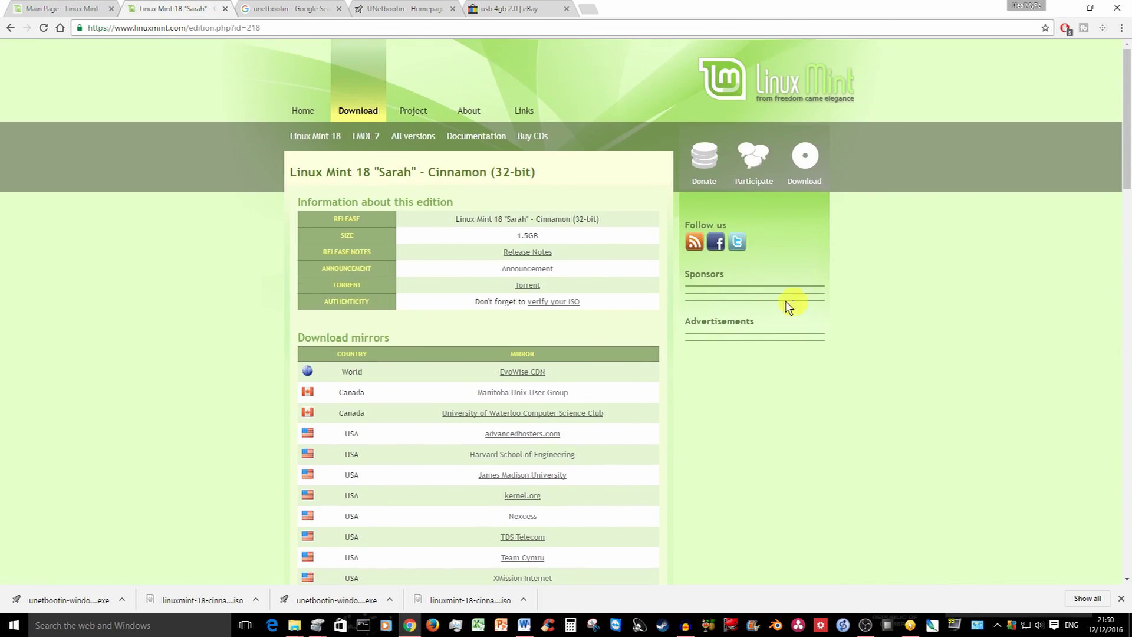
{"action": "left_click", "coordinate": [365, 113]}
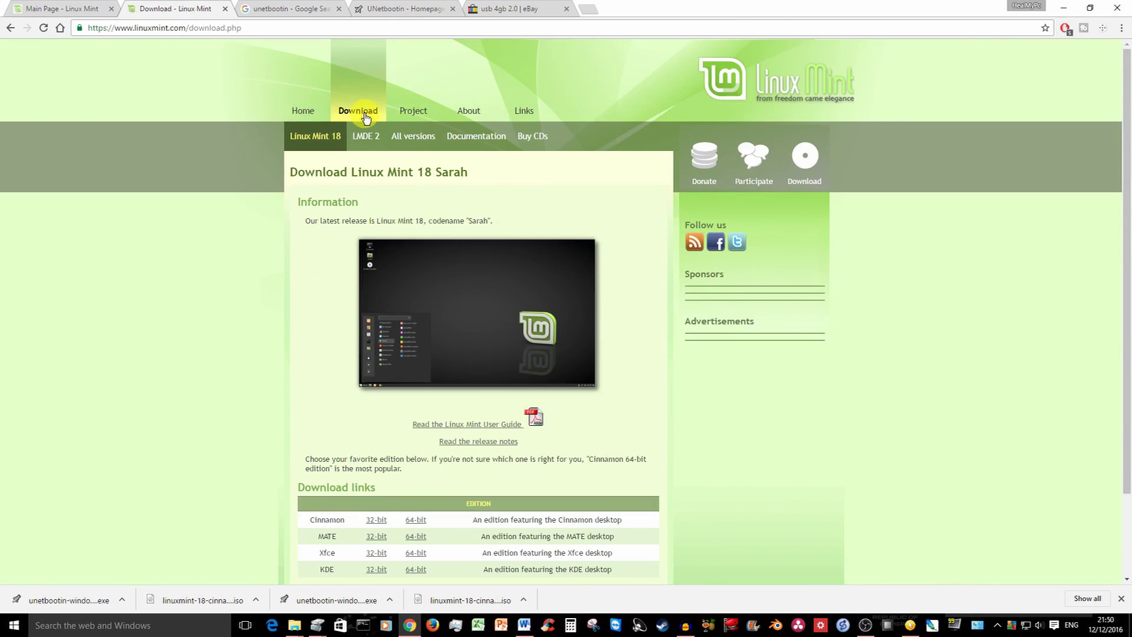
Review the Cinnamon, MATE, Xfce and KDE editions and Cinnamon's 32-bit and 64-bit options
{"action": "scroll", "coordinate": [384, 489], "scroll_direction": "down", "scroll_amount": 3}
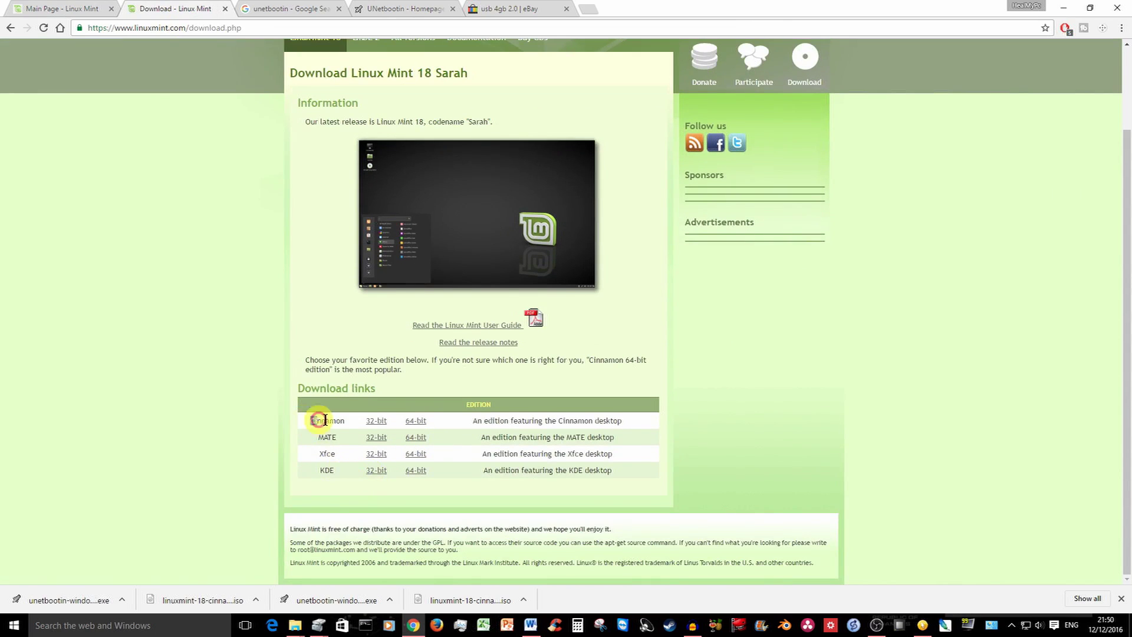
{"action": "double_click", "coordinate": [325, 420]}
{"action": "double_click", "coordinate": [319, 437]}
{"action": "double_click", "coordinate": [332, 452]}
{"action": "double_click", "coordinate": [324, 470]}
{"action": "left_click", "coordinate": [309, 418]}
{"action": "left_click_drag", "start_coordinate": [361, 419], "coordinate": [426, 419]}
{"action": "left_click", "coordinate": [766, 430]}
Open the Cinnamon 32-bit edition page and download its ISO from the University of Kent mirror
{"action": "left_click", "coordinate": [376, 422]}
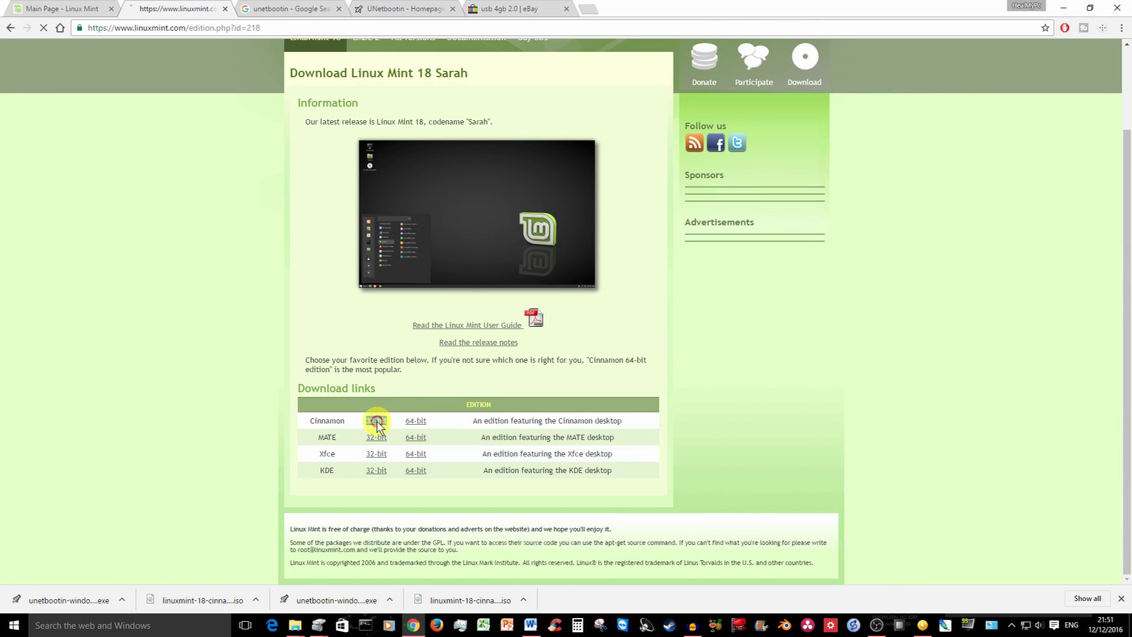
{"action": "scroll", "coordinate": [398, 427], "scroll_direction": "down", "scroll_amount": 5}
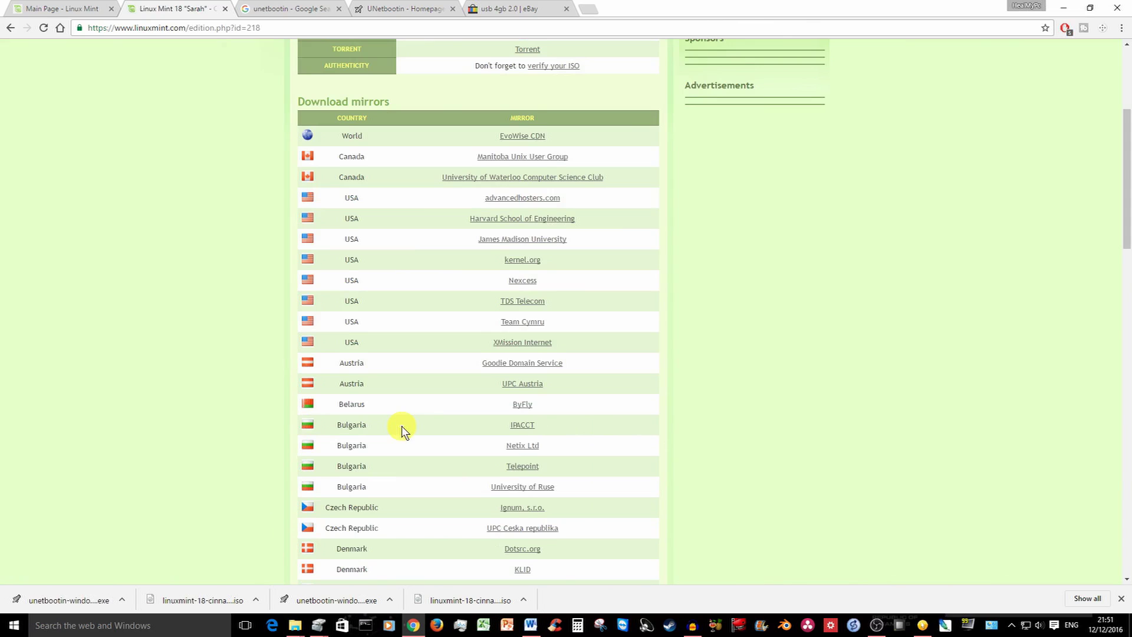
{"action": "scroll", "coordinate": [401, 425], "scroll_direction": "down", "scroll_amount": 9}
{"action": "scroll", "coordinate": [408, 454], "scroll_direction": "down", "scroll_amount": 5}
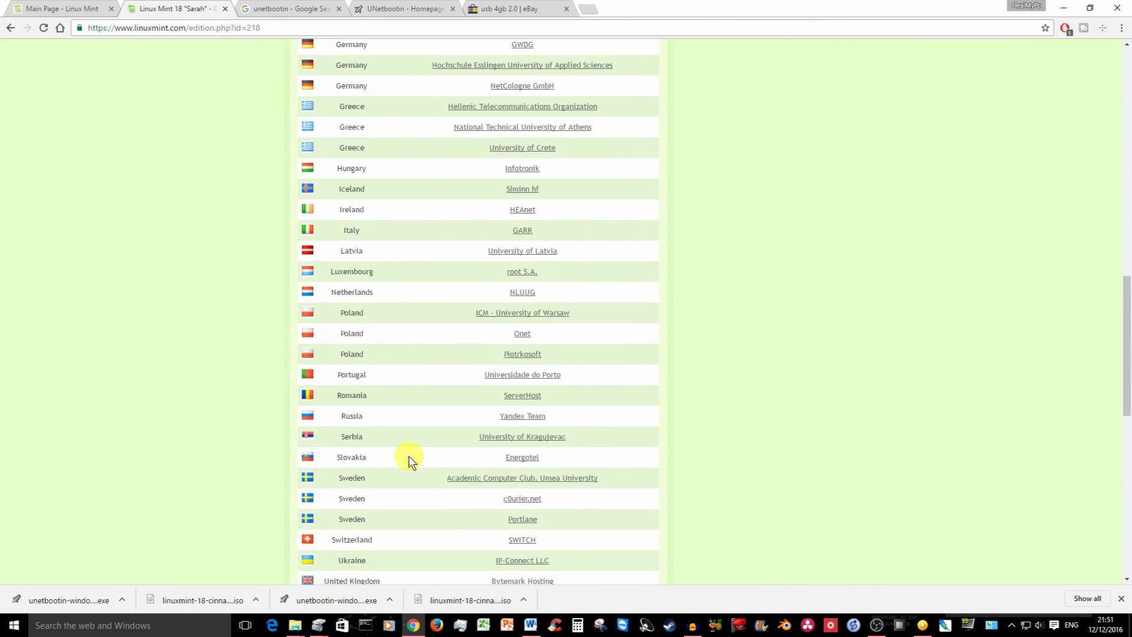
{"action": "left_click", "coordinate": [505, 426]}
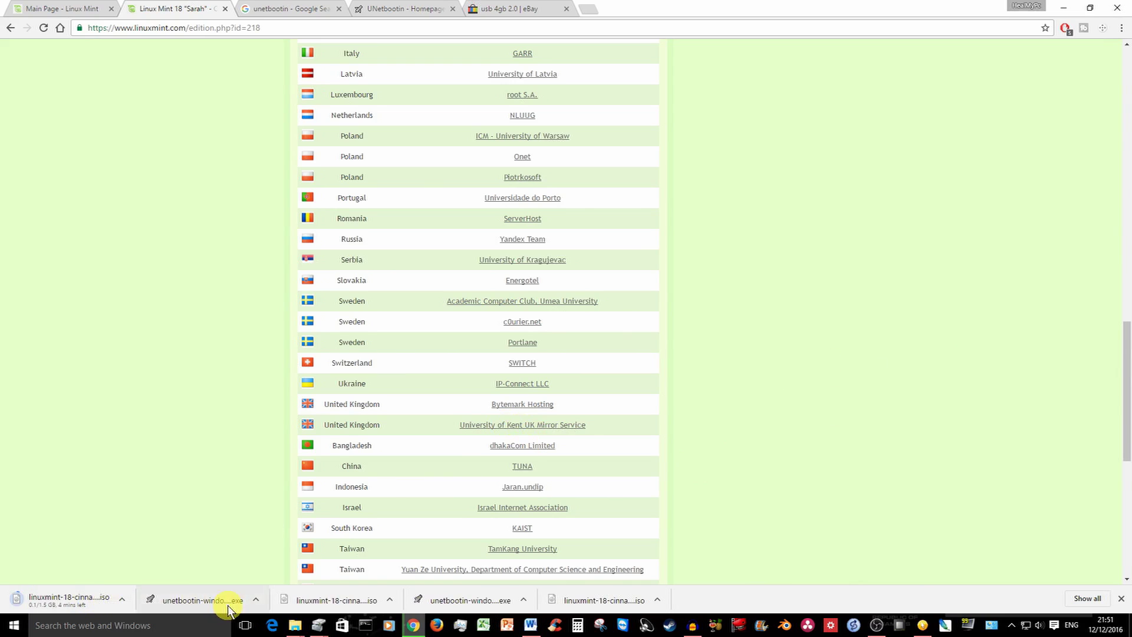
Move from the 'unetbootin - Google Search' tab to the 'UNetbootin - Homepage' tab
{"action": "left_click", "coordinate": [296, 6]}
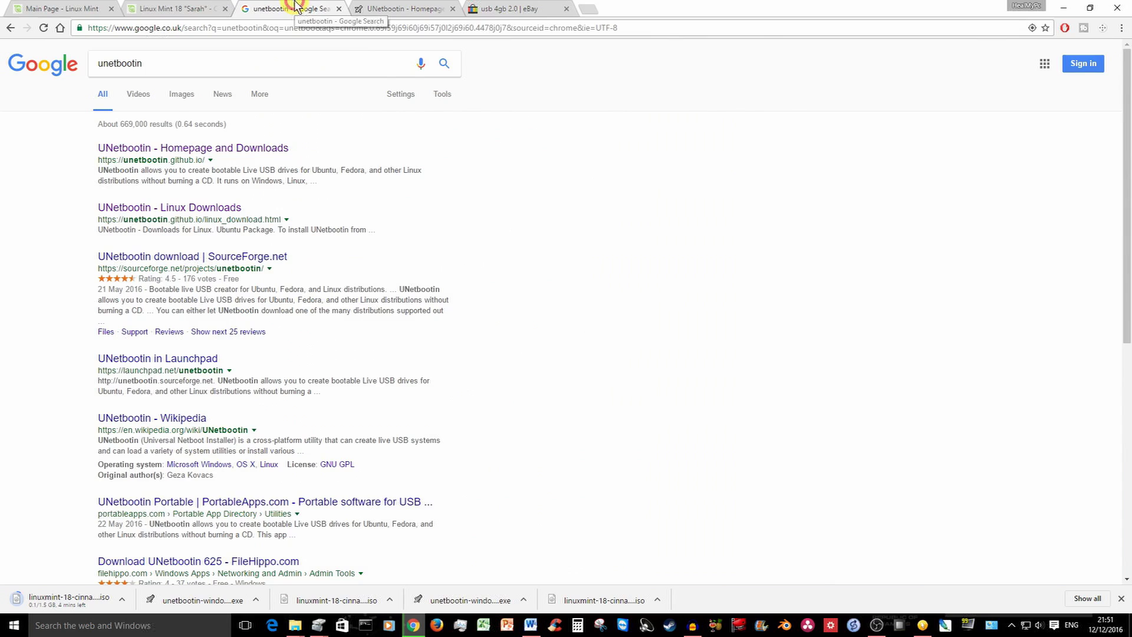
{"action": "left_click", "coordinate": [412, 8]}
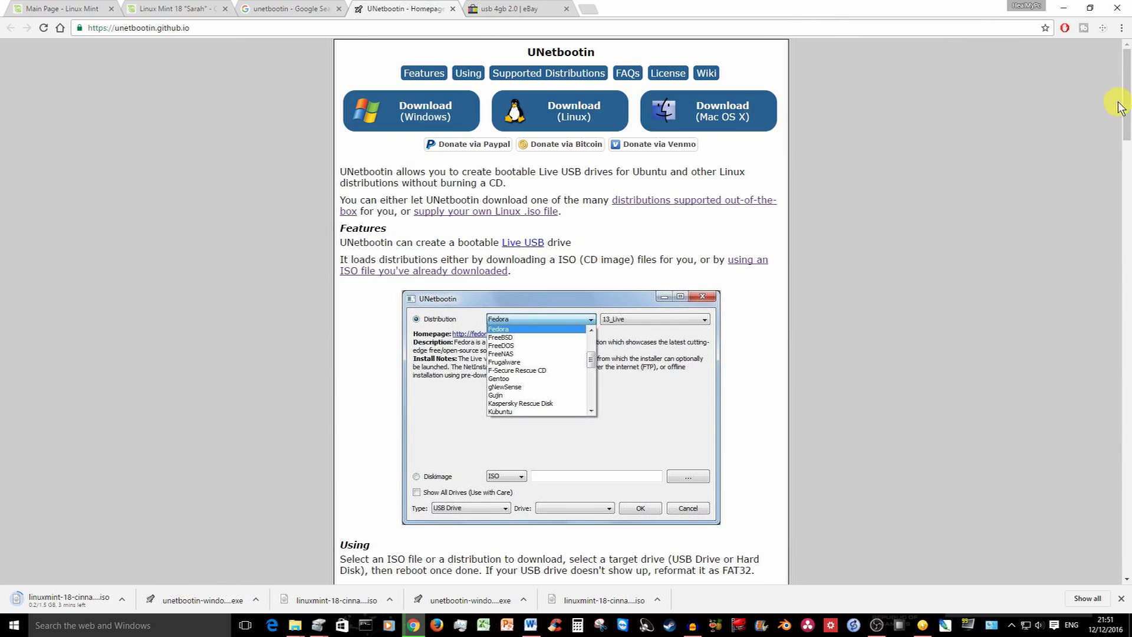
Start the 'Download (Windows)' UNetbootin .exe download from the homepage
{"action": "mouse_move", "coordinate": [1127, 101]}
{"action": "left_mouse_down"}
{"action": "mouse_move", "coordinate": [1126, 142]}
{"action": "mouse_move", "coordinate": [1126, 106]}
{"action": "left_mouse_up"}
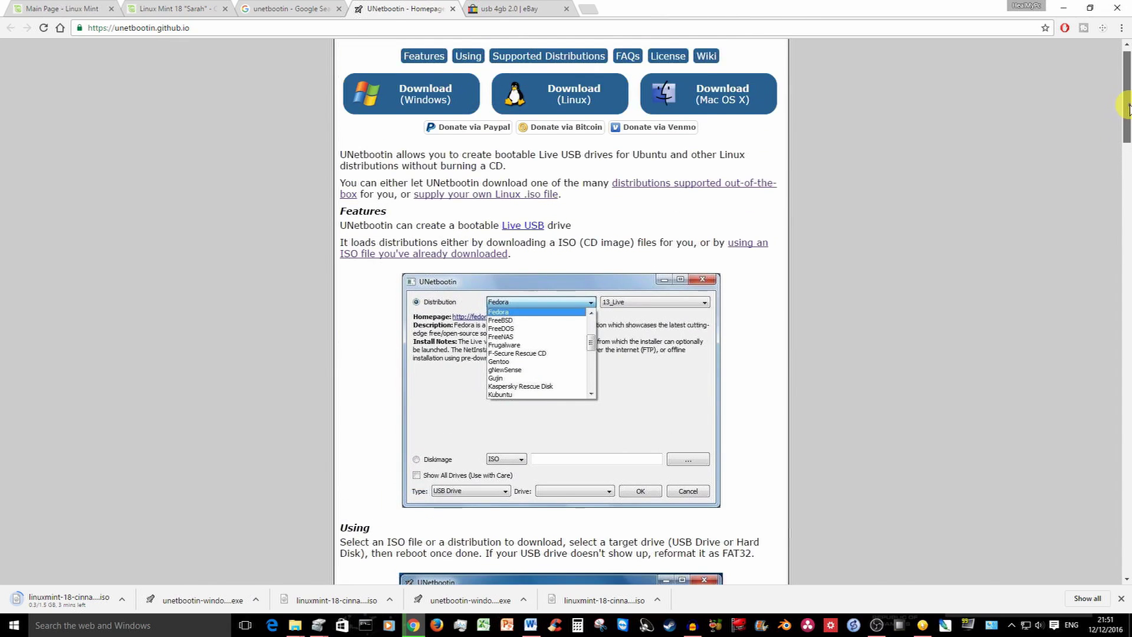
{"action": "left_click", "coordinate": [435, 104]}
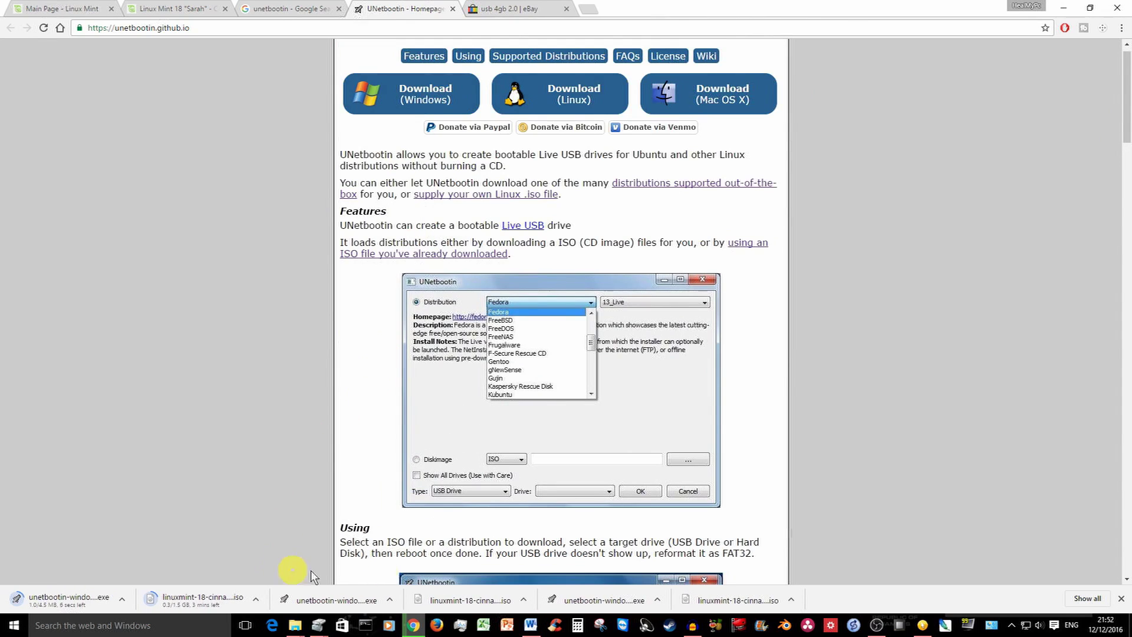
Run the newly downloaded UNetbootin exe and minimize Chrome
{"action": "left_click", "coordinate": [356, 603]}
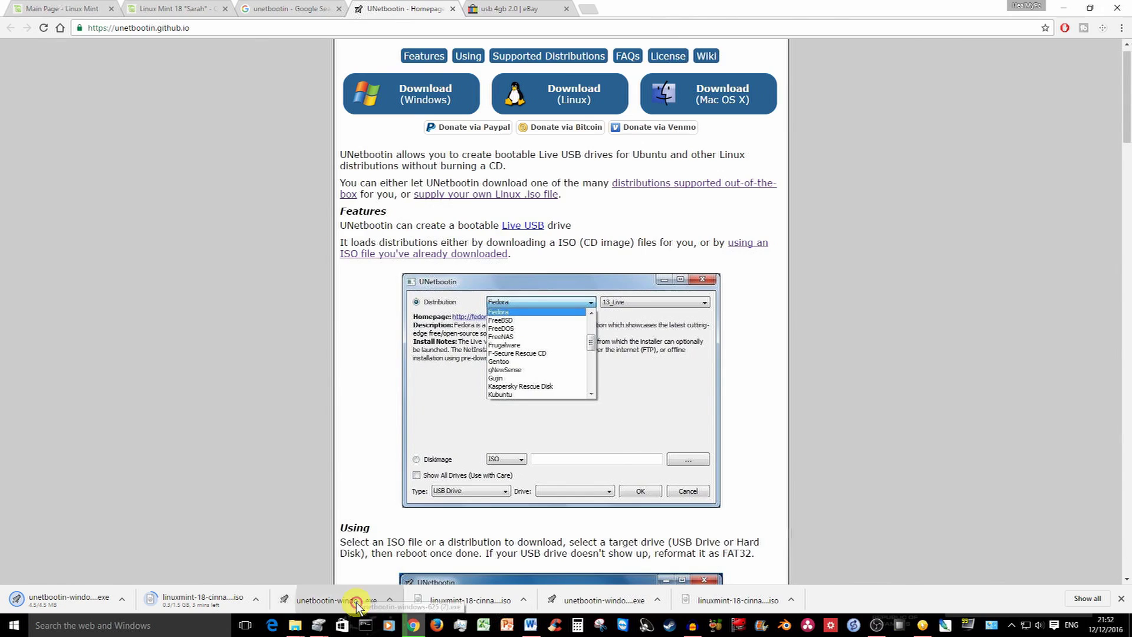
{"action": "left_click", "coordinate": [113, 601]}
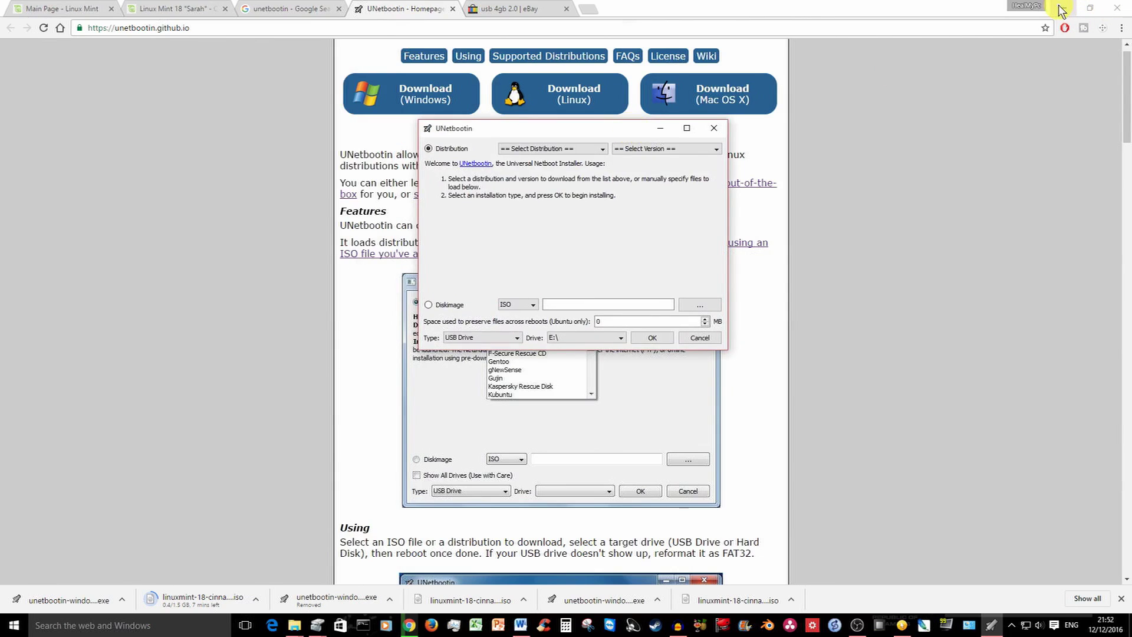
{"action": "left_click", "coordinate": [1062, 10]}
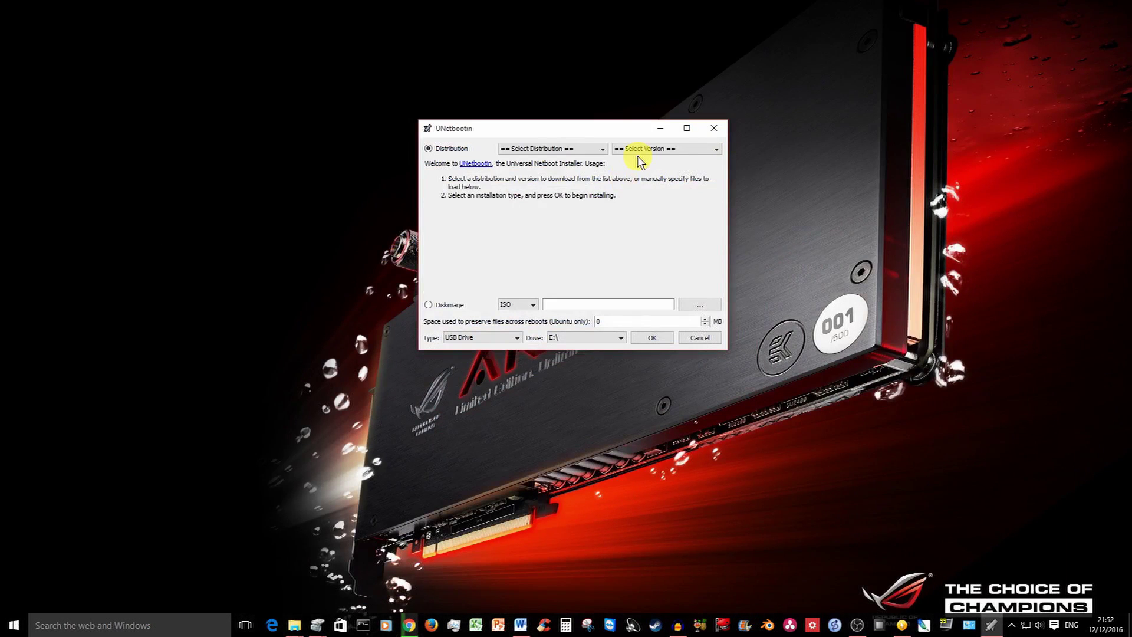
Choose Linux Mint as the distribution with version 17.2_Live
{"action": "left_click", "coordinate": [601, 149]}
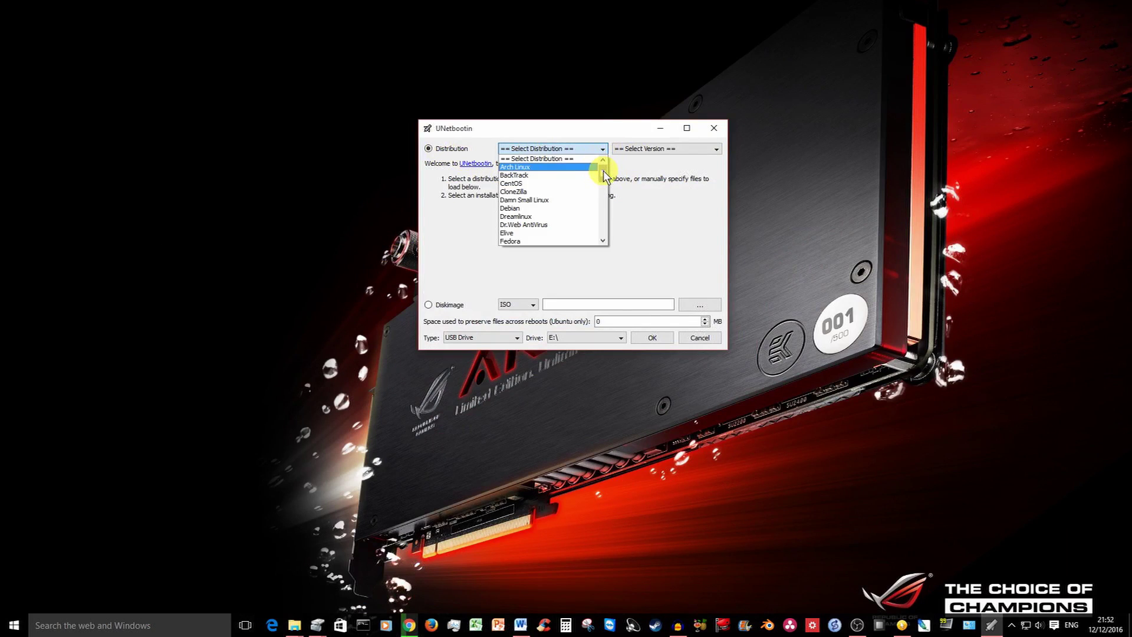
{"action": "left_click_drag", "start_coordinate": [603, 171], "coordinate": [603, 201]}
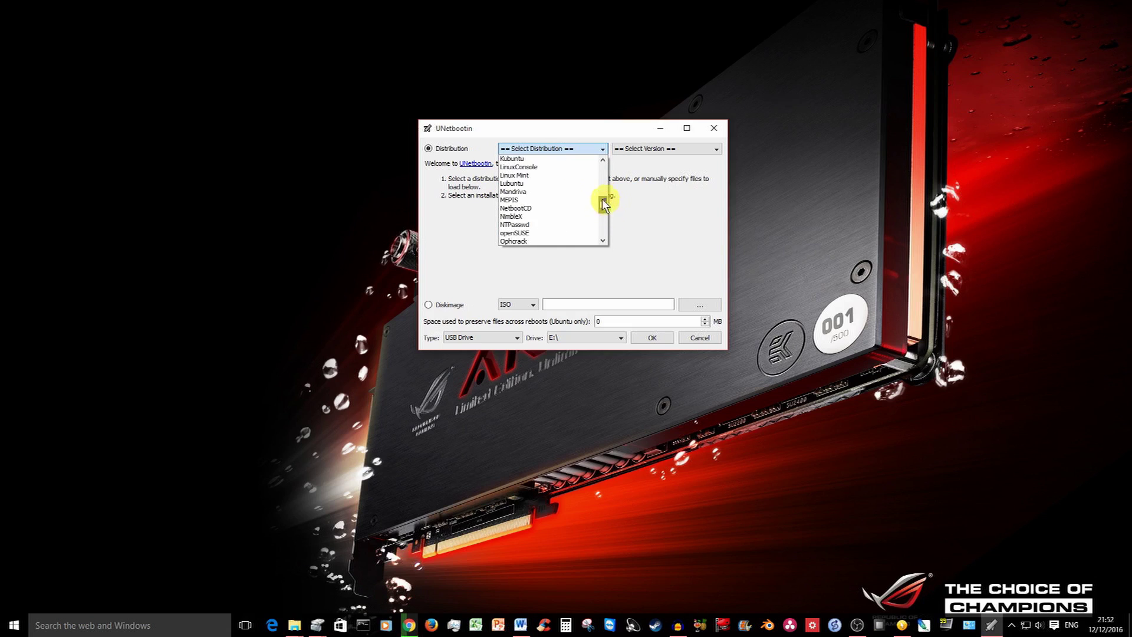
{"action": "left_click", "coordinate": [532, 174]}
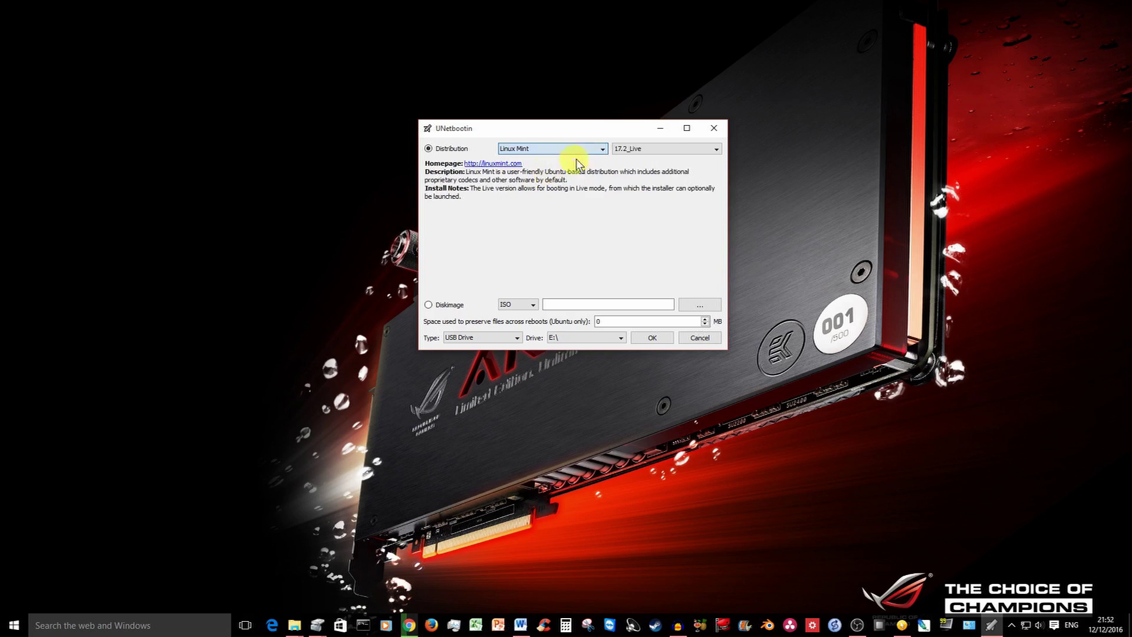
{"action": "left_click", "coordinate": [693, 152]}
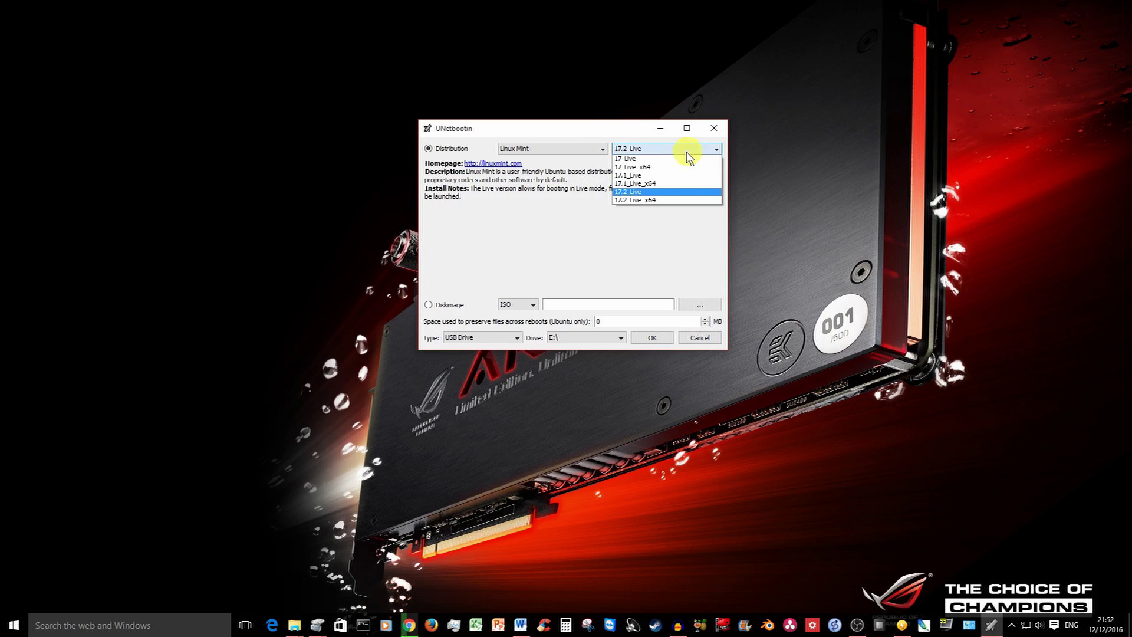
{"action": "left_click", "coordinate": [689, 194]}
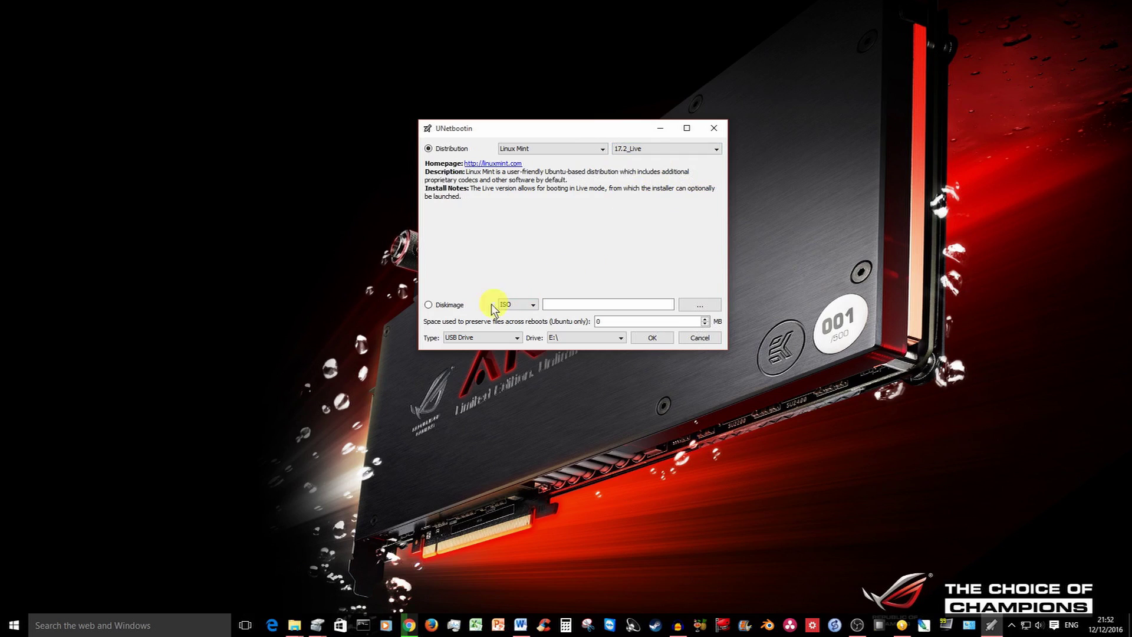
Switch to the Diskimage option and load linuxmint-18-cinnamon-32bit.iso from Downloads
{"action": "left_click", "coordinate": [430, 306]}
{"action": "left_click", "coordinate": [697, 304]}
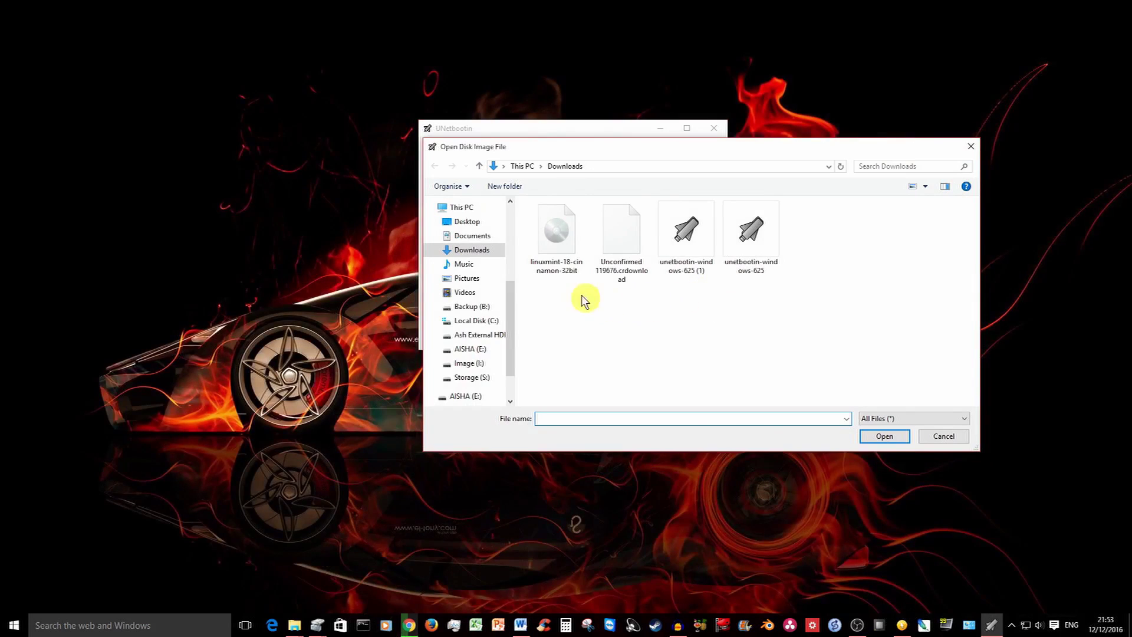
{"action": "left_click", "coordinate": [556, 239]}
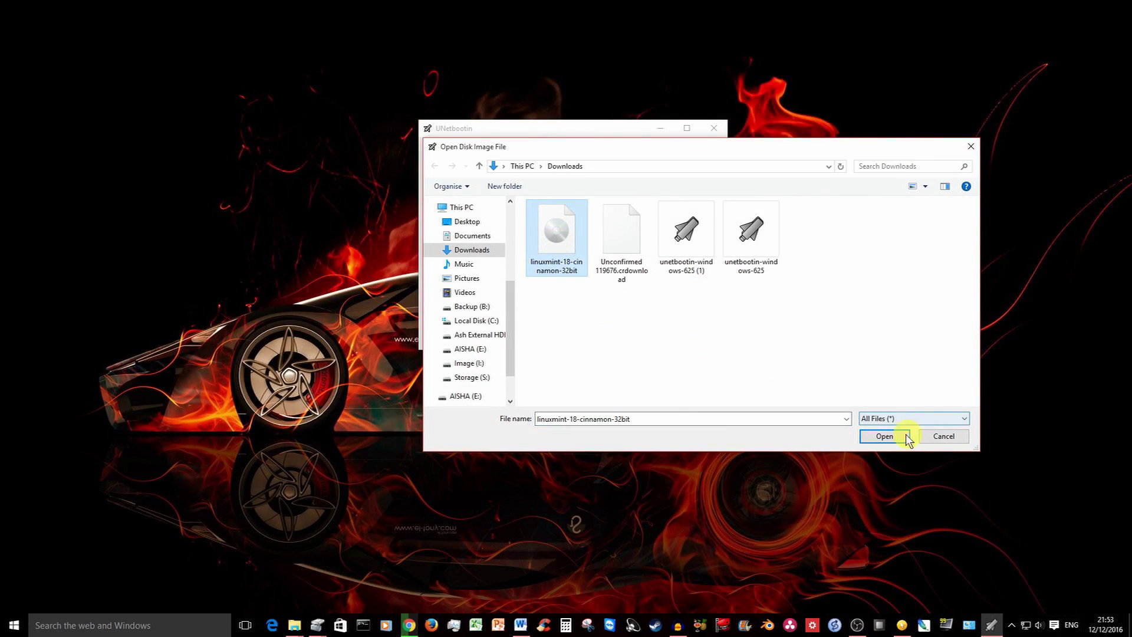
{"action": "left_click", "coordinate": [888, 437]}
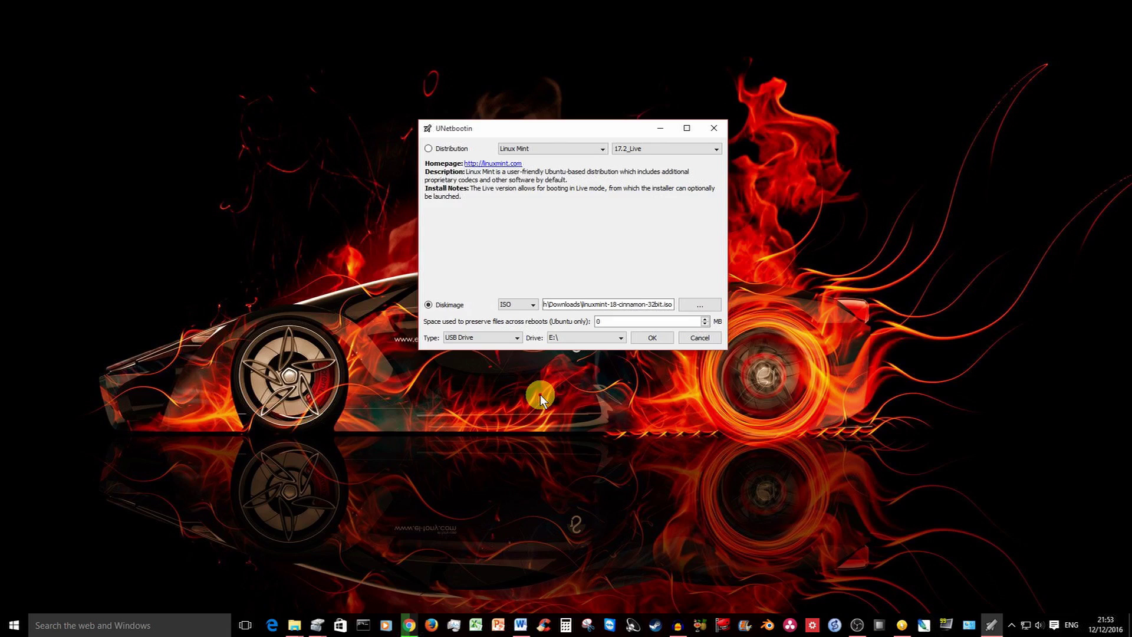
Keep E:\ as the target drive, open Disk Management from the Start menu, and move UNetbootin aside
{"action": "left_click", "coordinate": [621, 338]}
{"action": "left_click", "coordinate": [575, 361]}
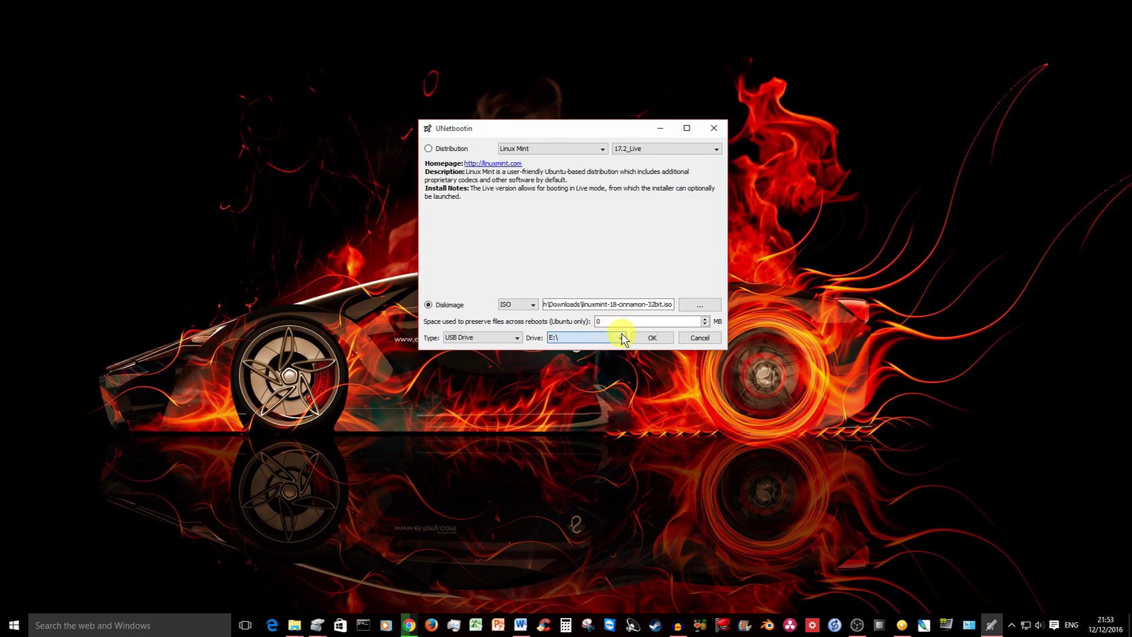
{"action": "right_click", "coordinate": [15, 626]}
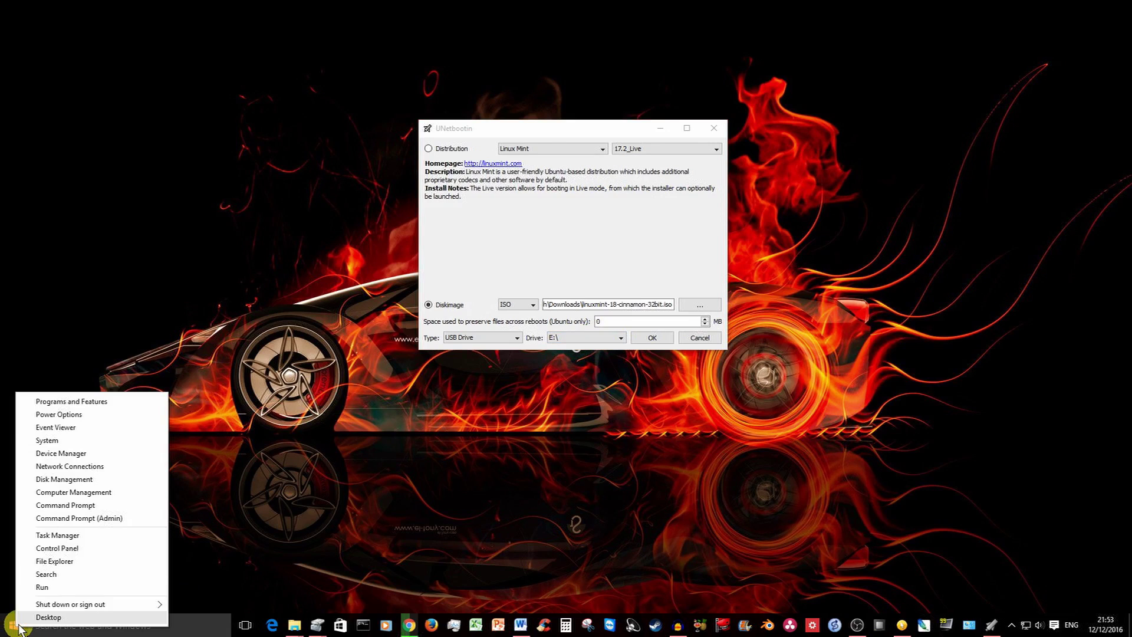
{"action": "left_click", "coordinate": [77, 479]}
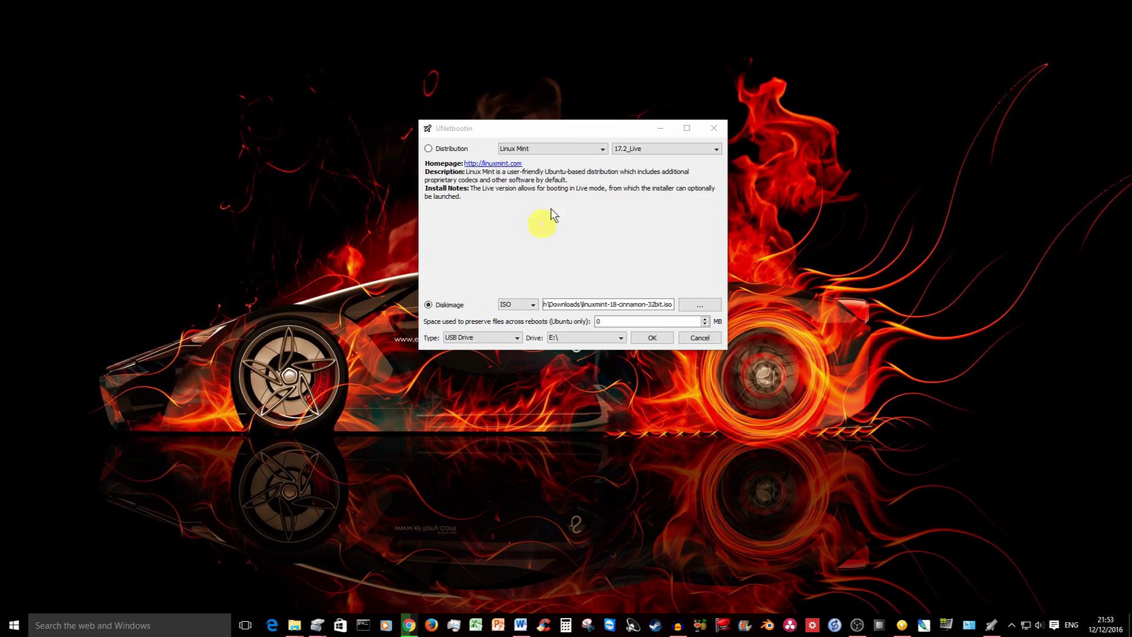
{"action": "left_click_drag", "start_coordinate": [598, 130], "coordinate": [834, 78]}
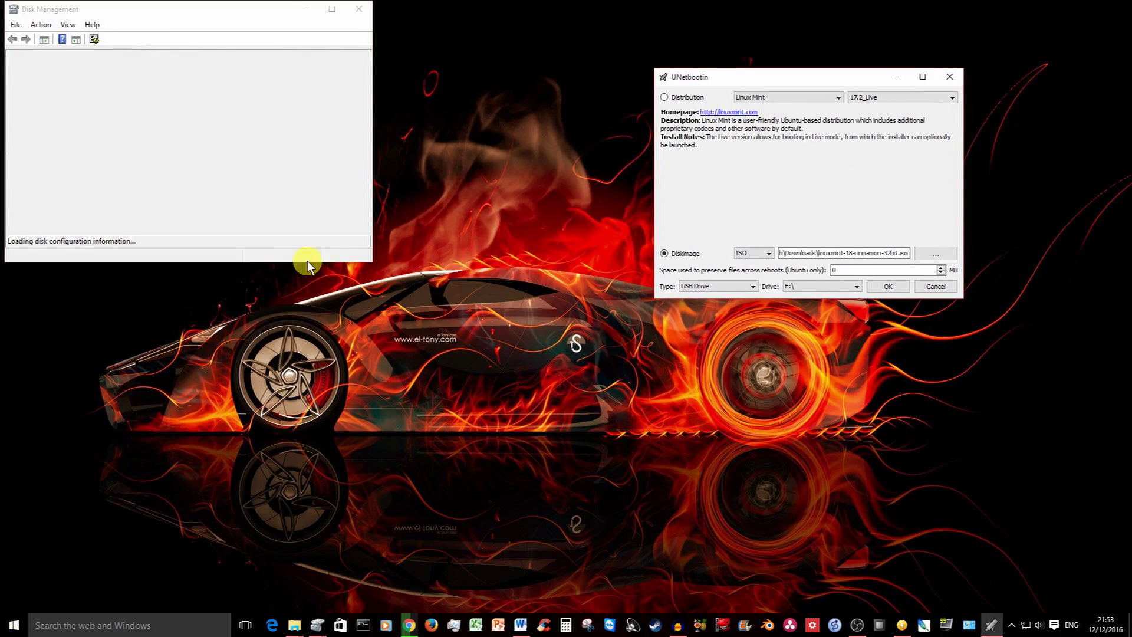
{"action": "mouse_move", "coordinate": [294, 625]}
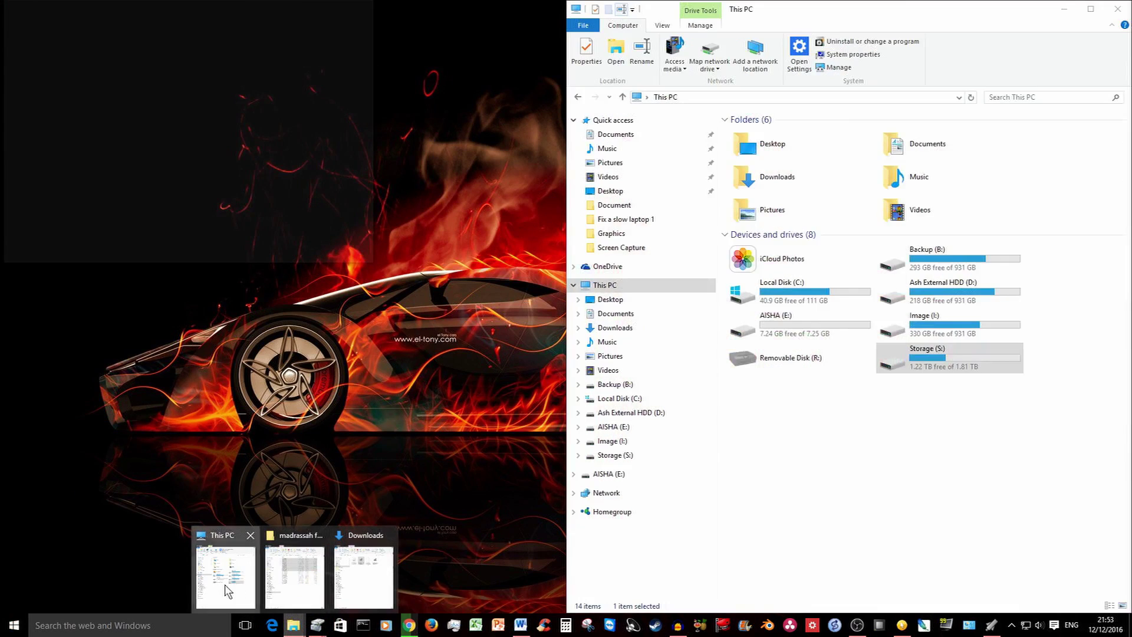
Bring This PC forward, enlarge Disk Management, and select the AISHA (E:) partition on Disk 5
{"action": "left_click", "coordinate": [227, 592]}
{"action": "left_click", "coordinate": [804, 334]}
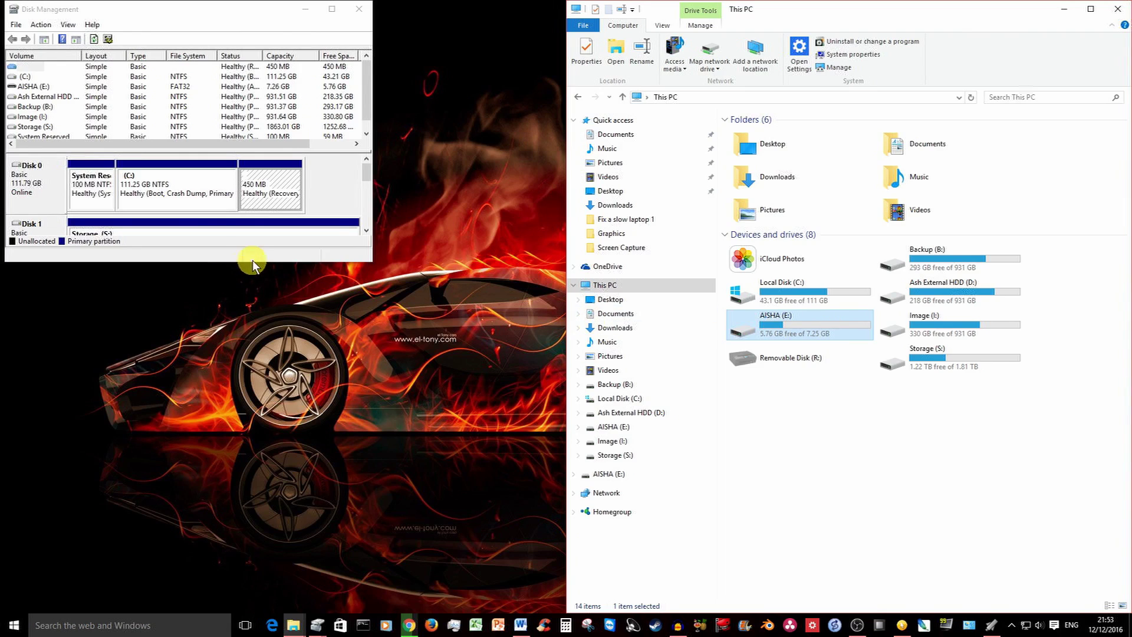
{"action": "left_click_drag", "start_coordinate": [257, 261], "coordinate": [296, 563]}
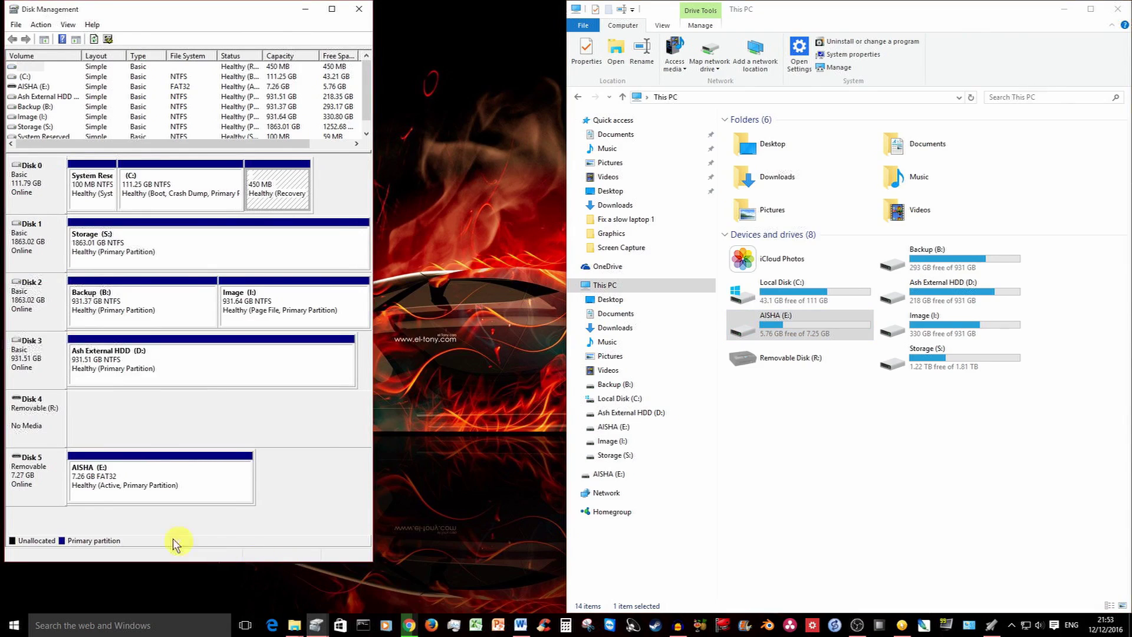
{"action": "left_click", "coordinate": [103, 486]}
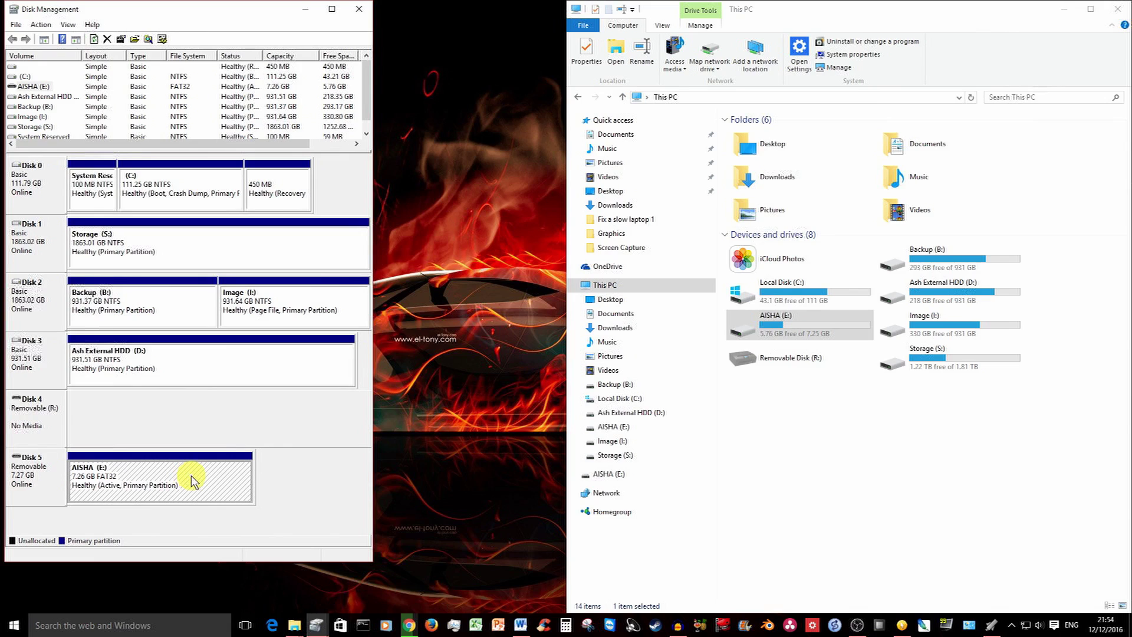
Quick-format AISHA (E:) as FAT32, confirm both warnings, then minimize This PC
{"action": "right_click", "coordinate": [147, 477]}
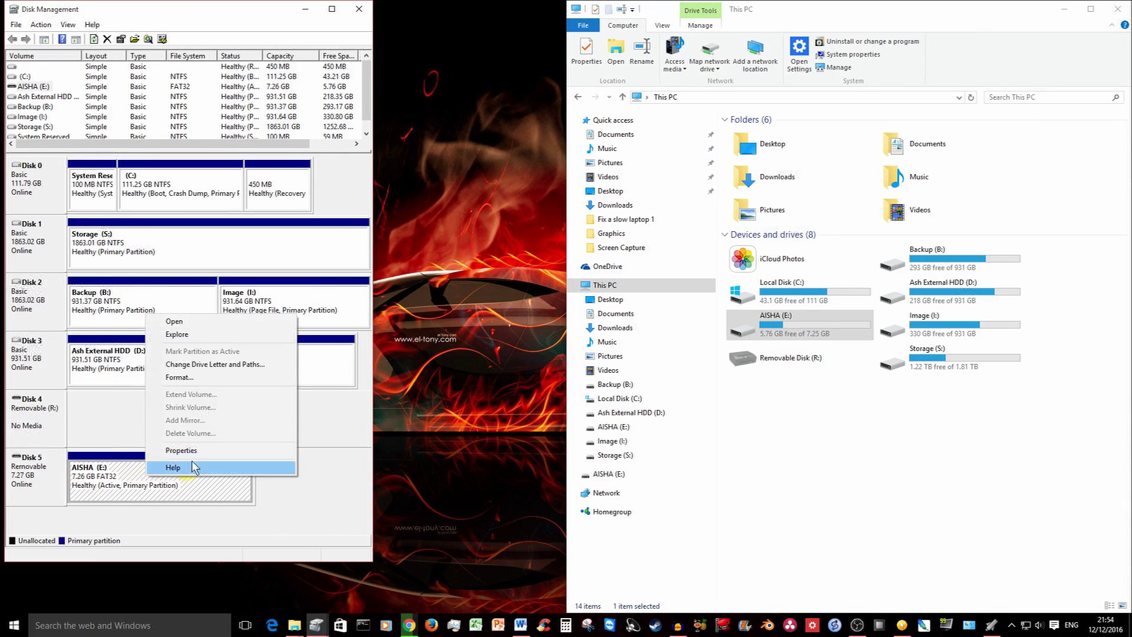
{"action": "left_click", "coordinate": [214, 379]}
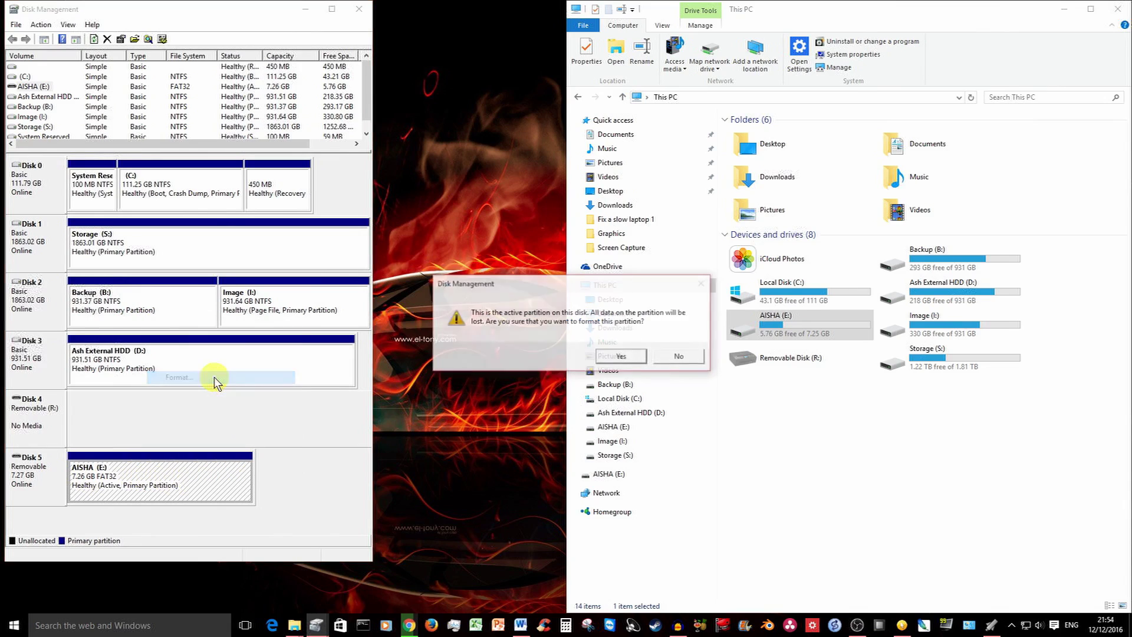
{"action": "left_click", "coordinate": [622, 357]}
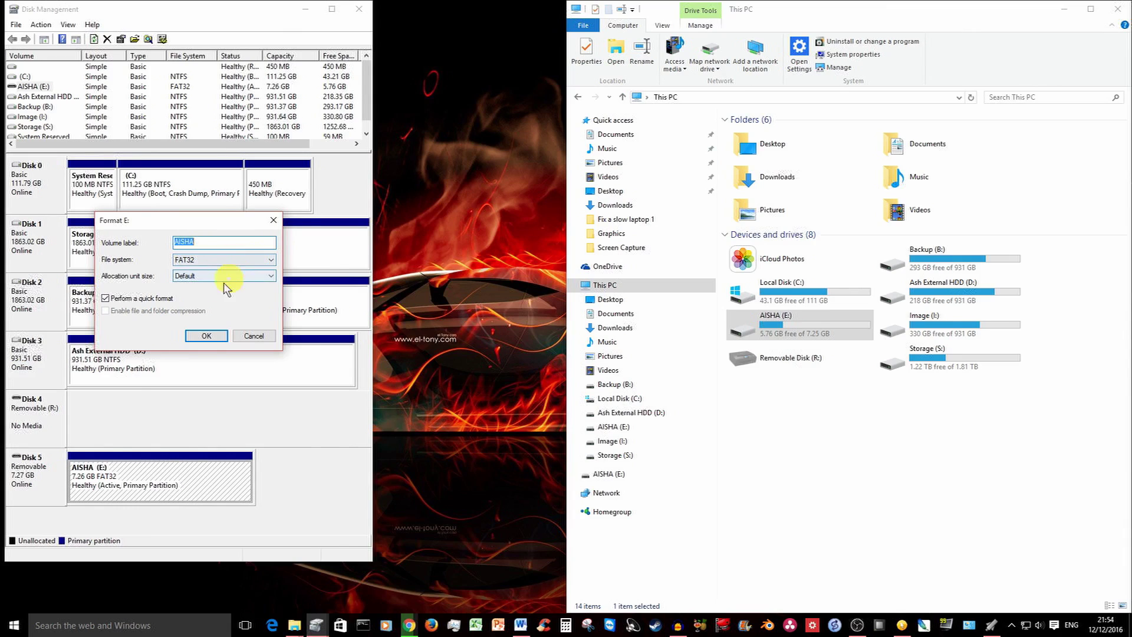
{"action": "left_click", "coordinate": [219, 335]}
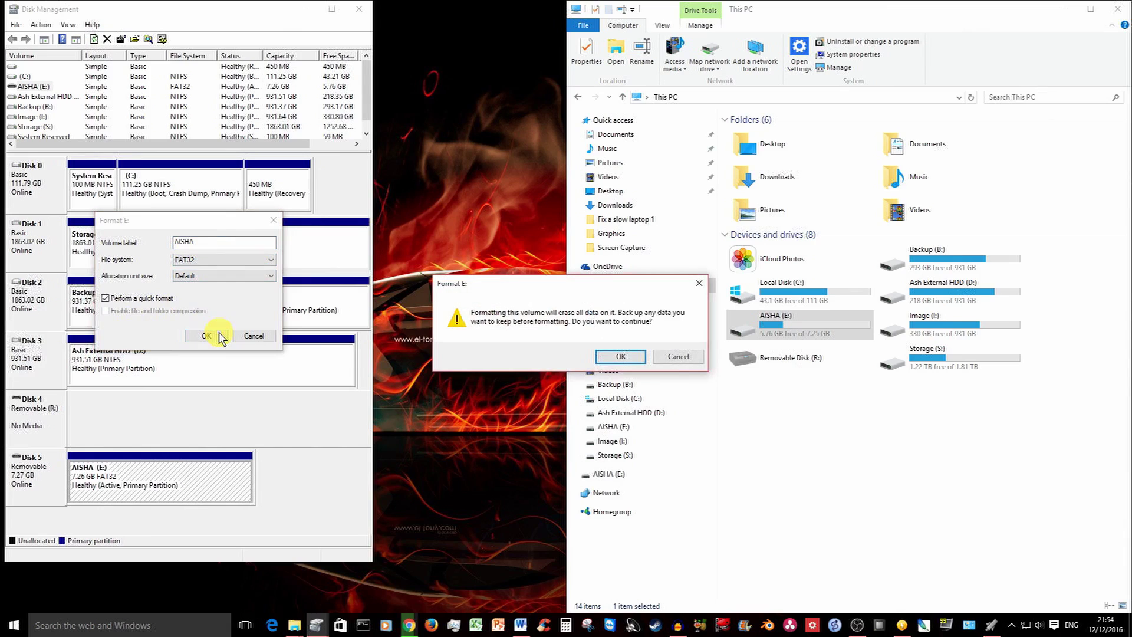
{"action": "left_click", "coordinate": [620, 356]}
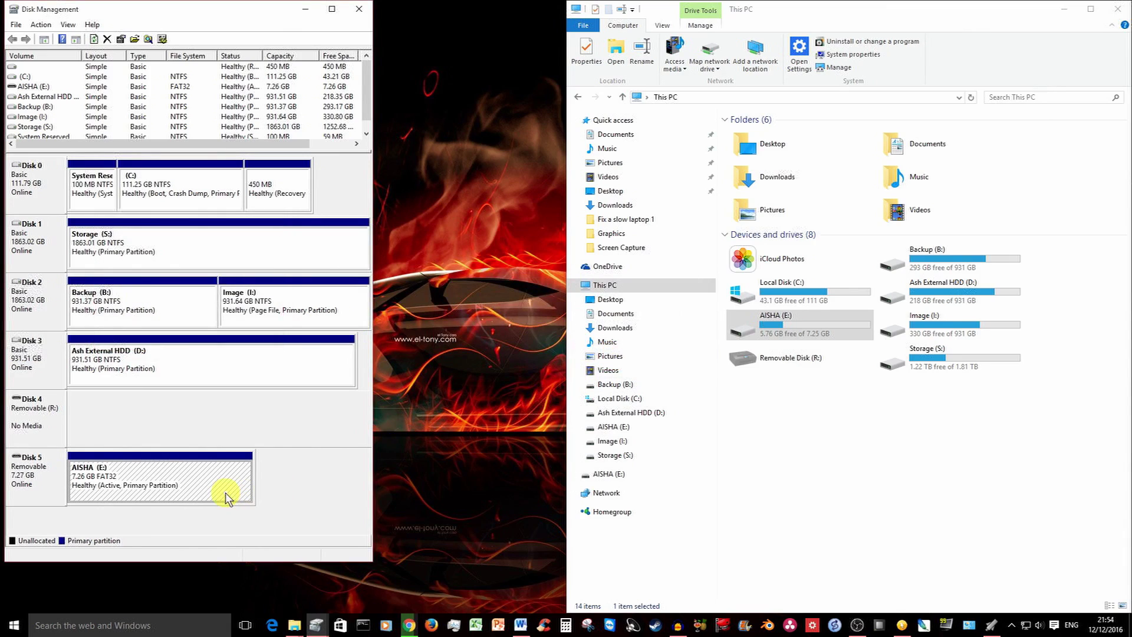
{"action": "left_click", "coordinate": [1062, 13]}
{"action": "left_click", "coordinate": [1061, 13]}
Confirm E:\ as the target drive and write the Linux Mint 18 Cinnamon ISO to it
{"action": "left_click_drag", "start_coordinate": [843, 74], "coordinate": [680, 69]}
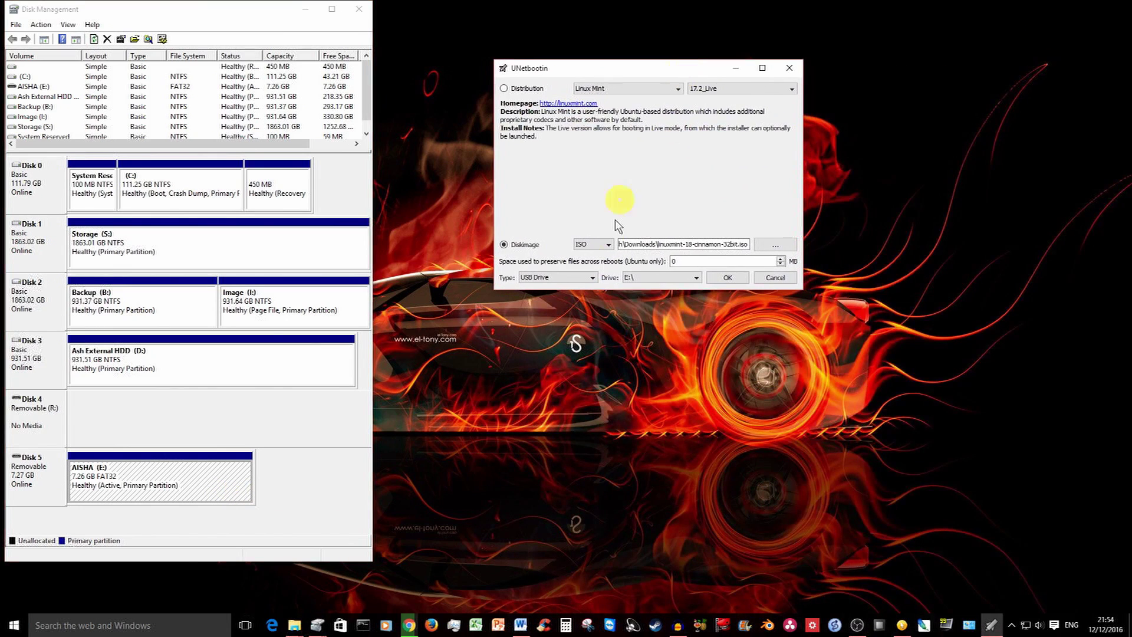
{"action": "left_click", "coordinate": [698, 279]}
{"action": "left_click", "coordinate": [698, 279]}
{"action": "left_click", "coordinate": [728, 277]}
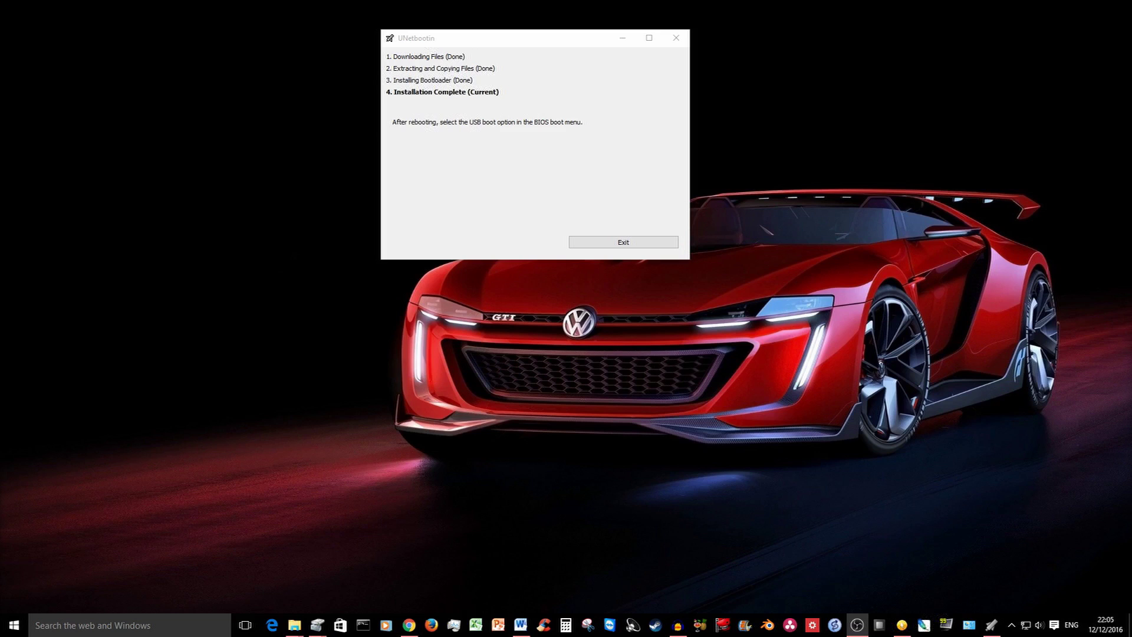
Exit the completed UNetbootin installer, then eject the DataTraveler 2.0 drive from the system tray
{"action": "left_click", "coordinate": [614, 242]}
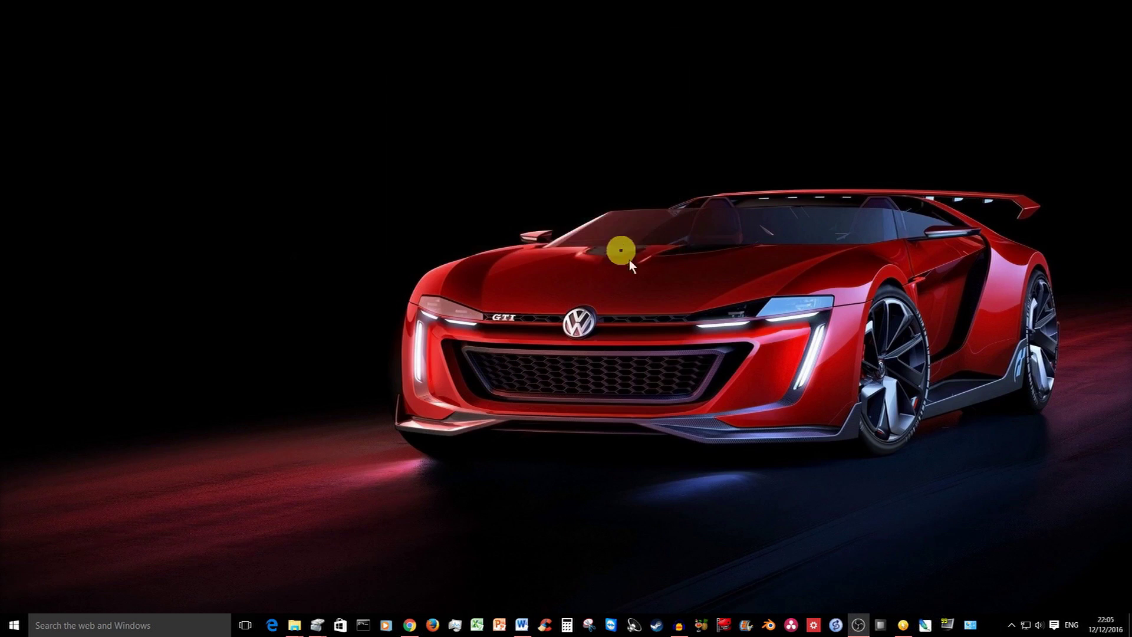
{"action": "left_click", "coordinate": [1012, 625]}
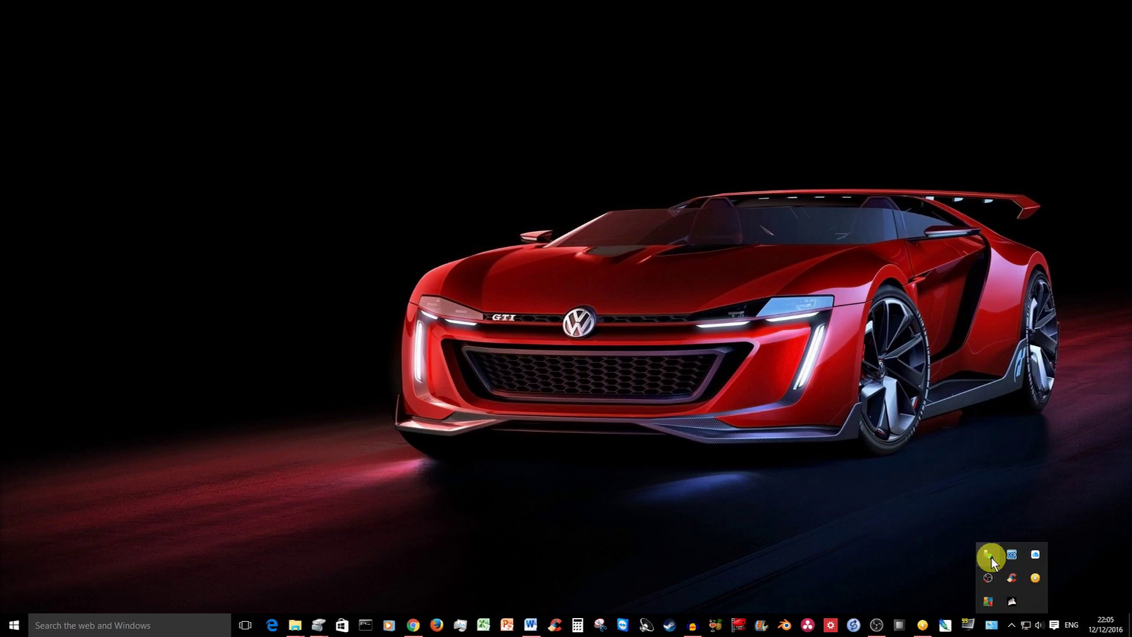
{"action": "left_click", "coordinate": [992, 557]}
{"action": "left_click", "coordinate": [1024, 535]}
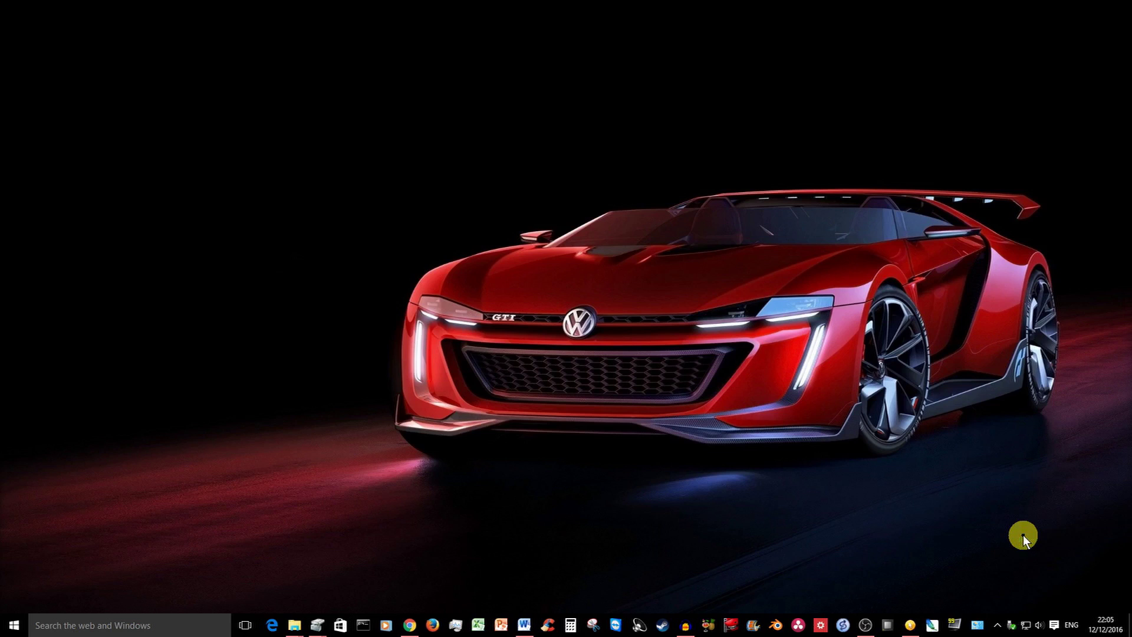